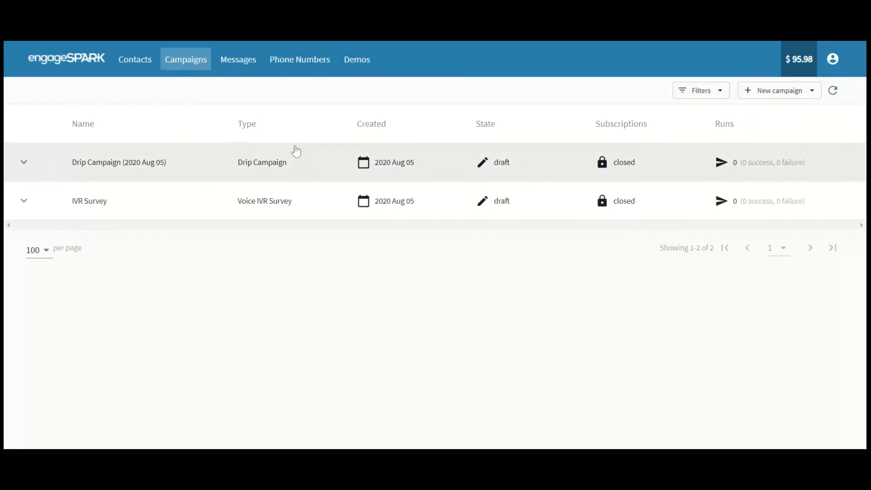
Add and save a phone-number incoming voice rule: 'Subscribe contact to campaign' with IVR Survey.
left_click(308, 64)
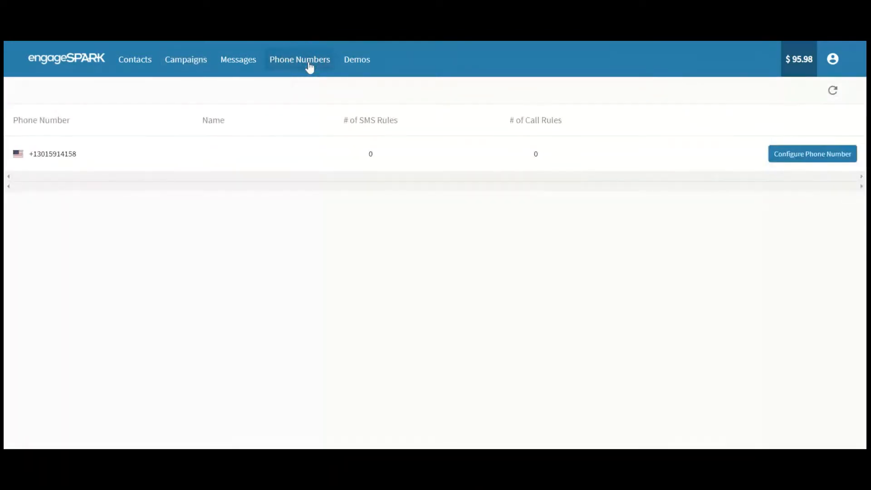
left_click(806, 157)
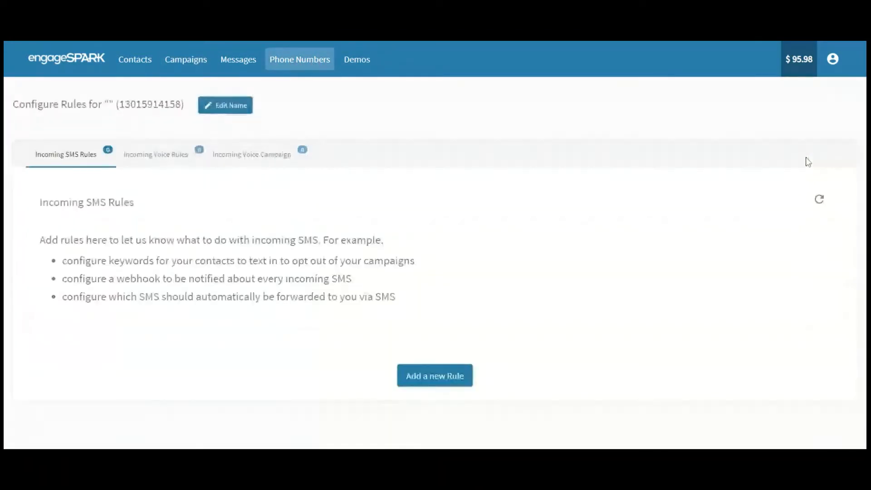
left_click(156, 164)
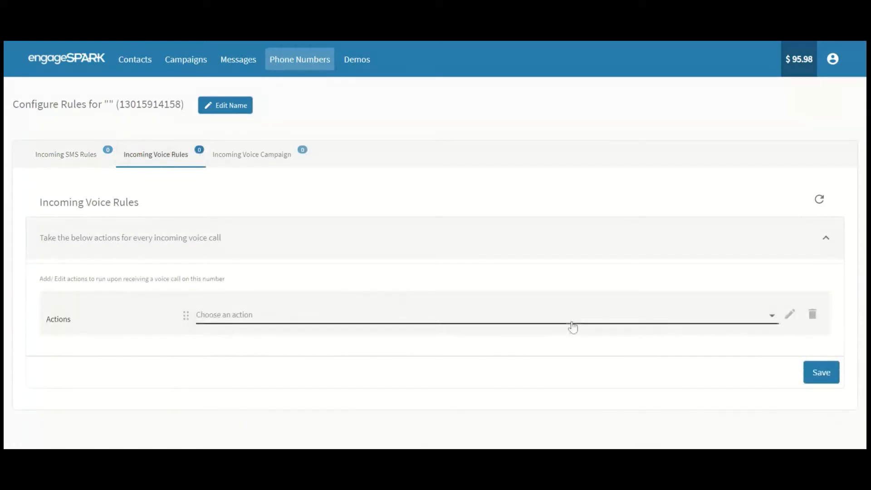
left_click(595, 316)
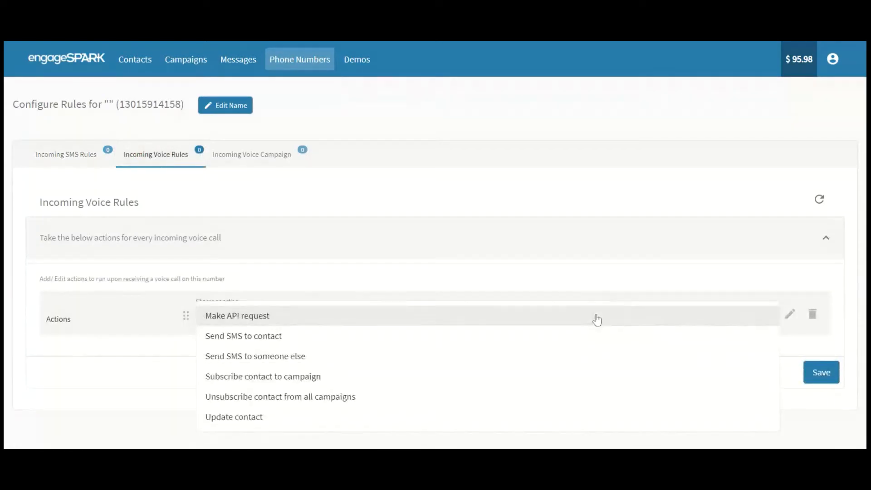
left_click(566, 377)
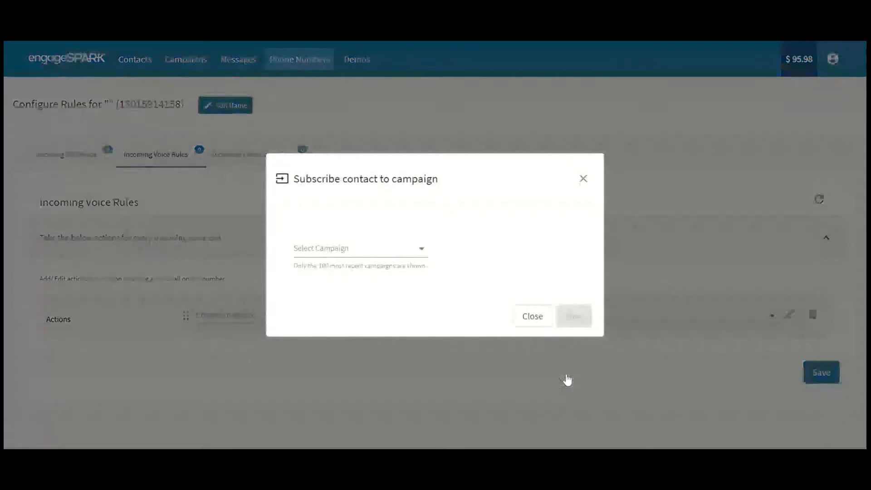
left_click(375, 254)
left_click(375, 312)
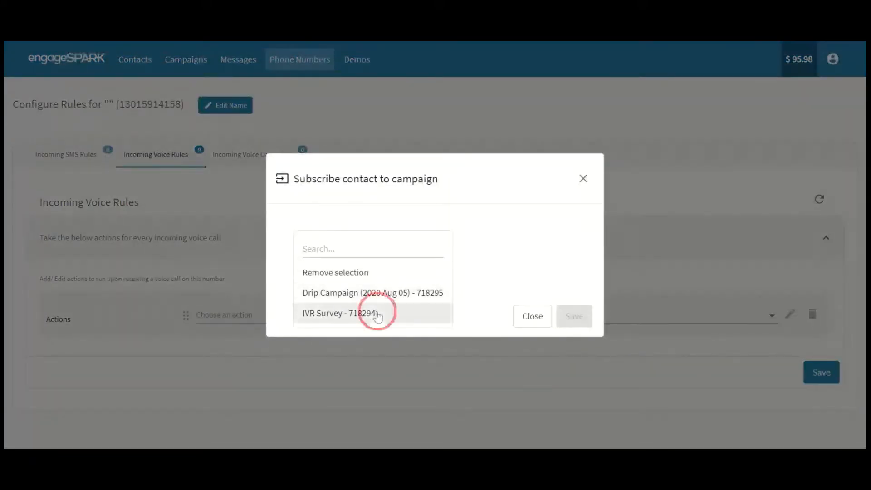
left_click(574, 316)
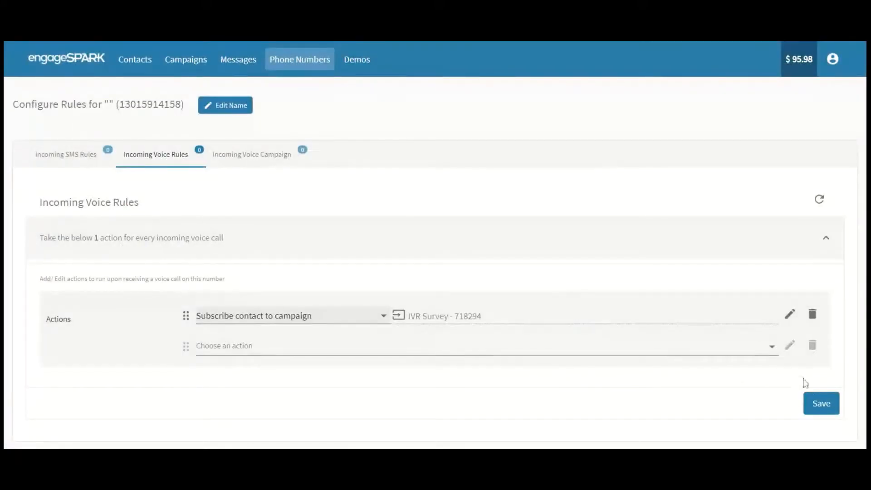
left_click(819, 403)
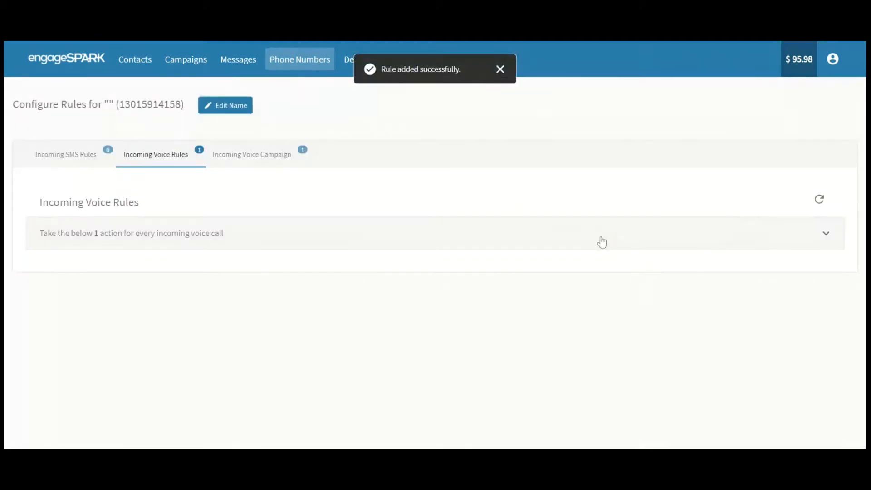
left_click(601, 241)
left_click(500, 69)
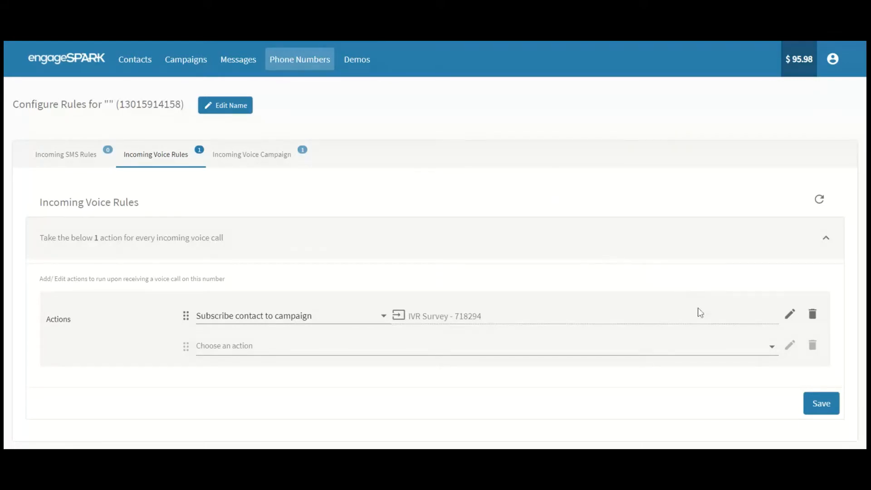
Switch the voice rule's campaign to Drip Campaign (2020 Aug 05), save it, and show Campaigns.
left_click(790, 315)
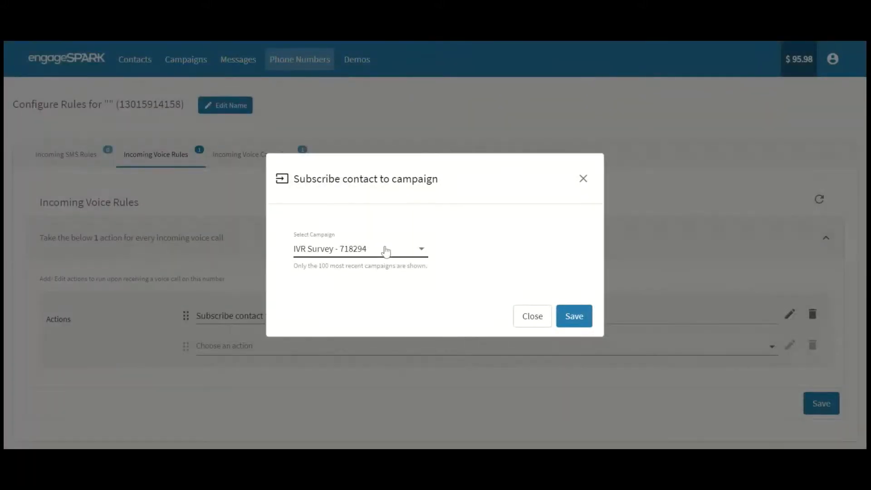
left_click(386, 250)
left_click(388, 229)
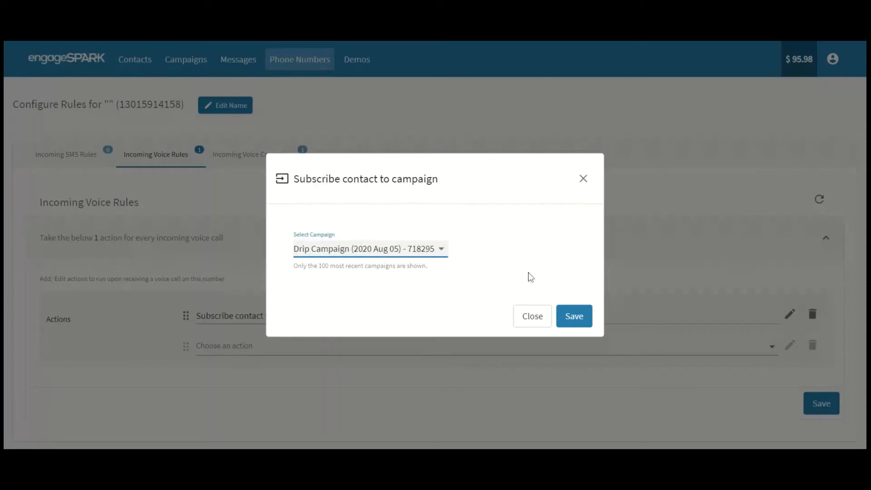
left_click(576, 317)
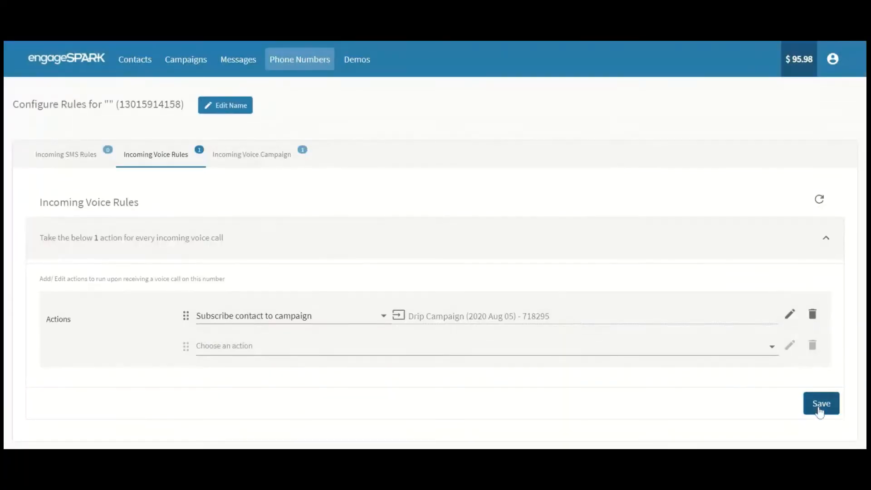
left_click(820, 410)
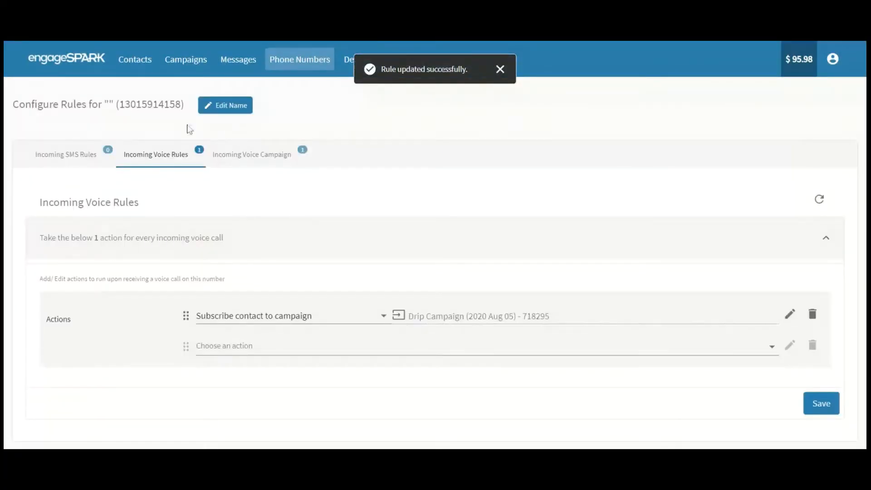
left_click(186, 60)
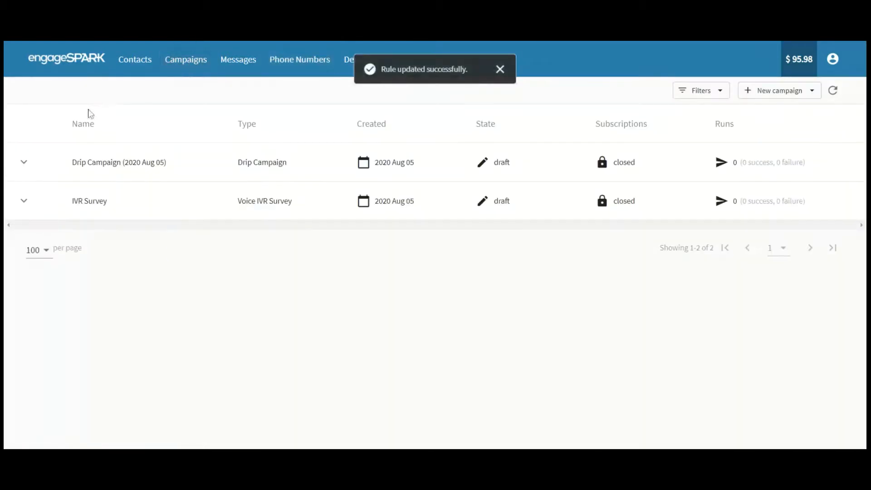
Edit Drip Campaign (2020 Aug 05) and review message 1 as Actions Only, subscribing to IVR Survey.
left_click(24, 162)
left_click(45, 168)
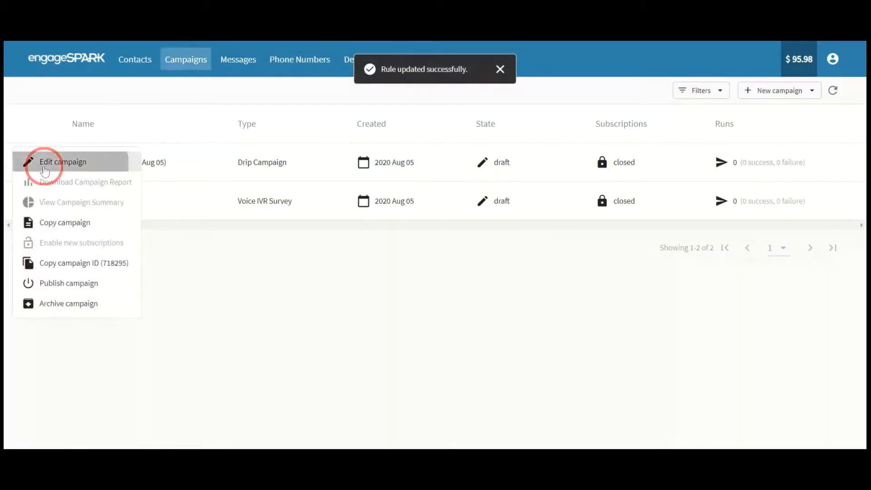
left_click(665, 256)
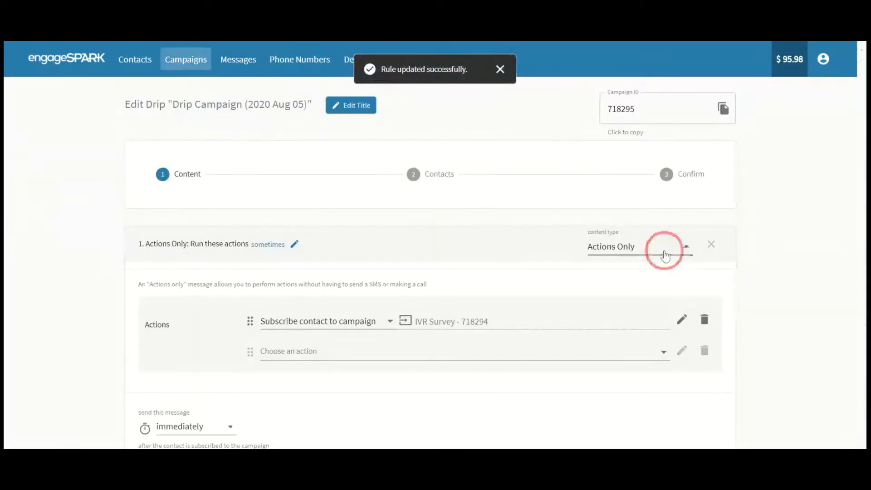
left_click(486, 255)
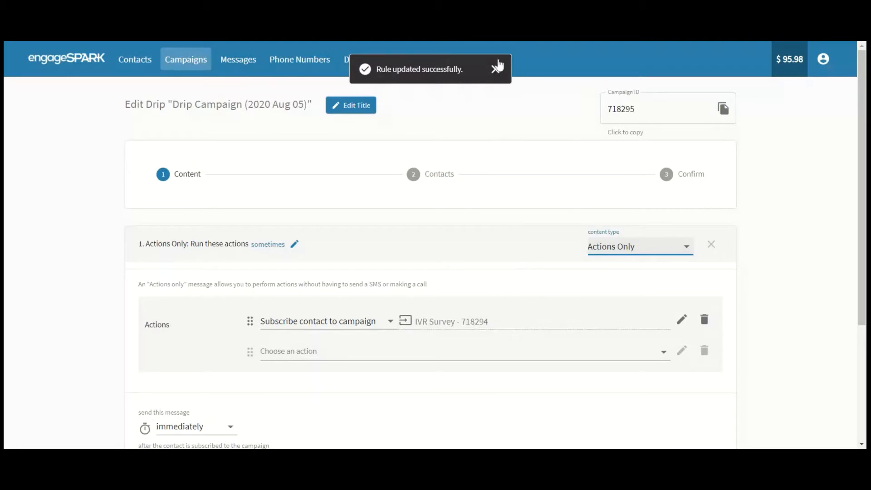
left_click(495, 69)
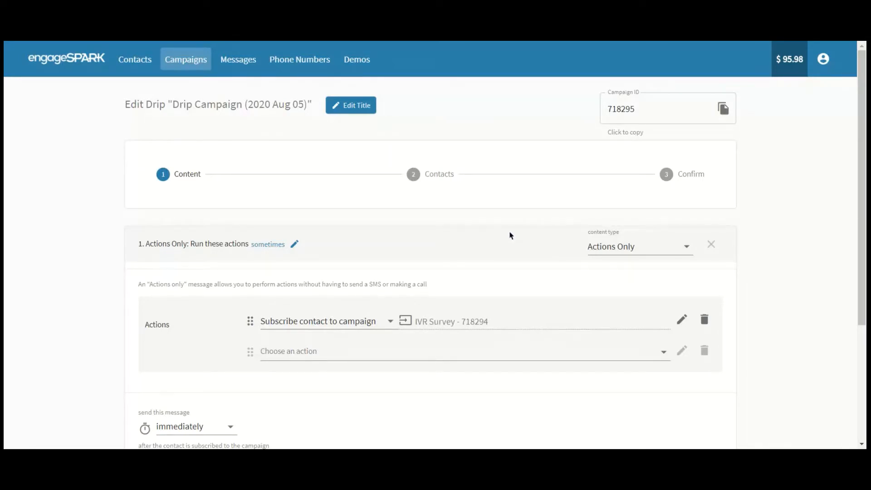
scroll(511, 236, "down", 1)
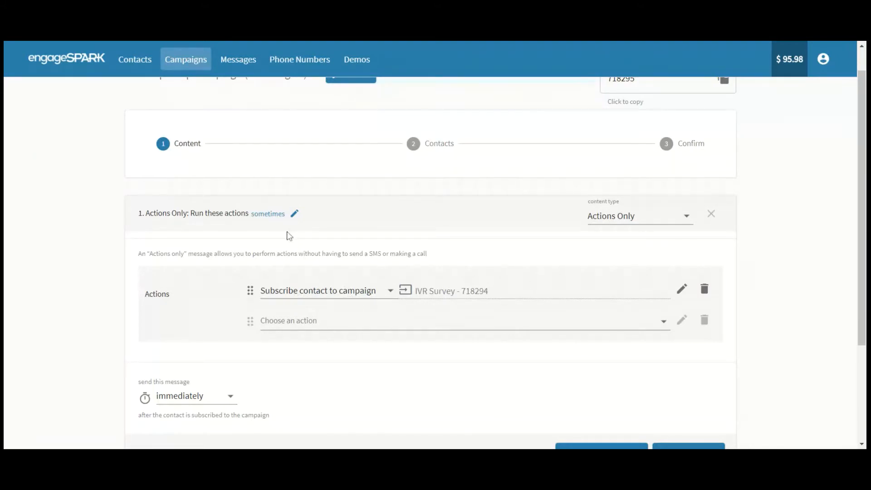
left_click(277, 217)
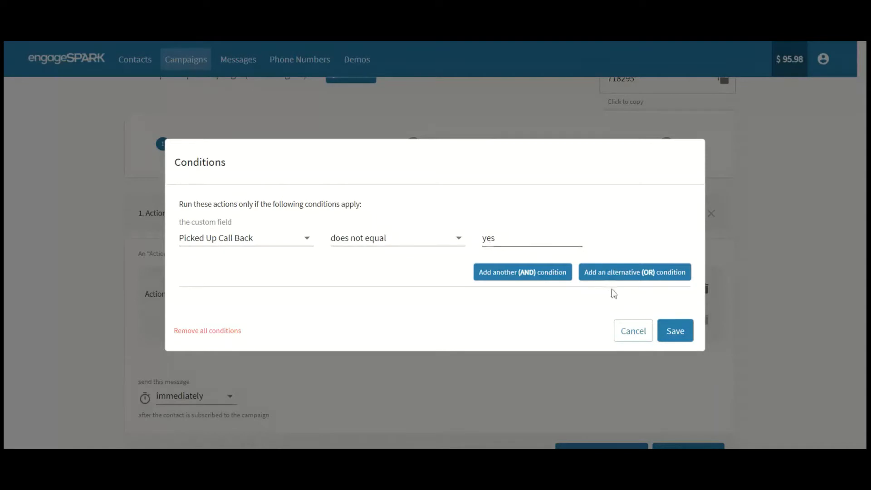
left_click(630, 331)
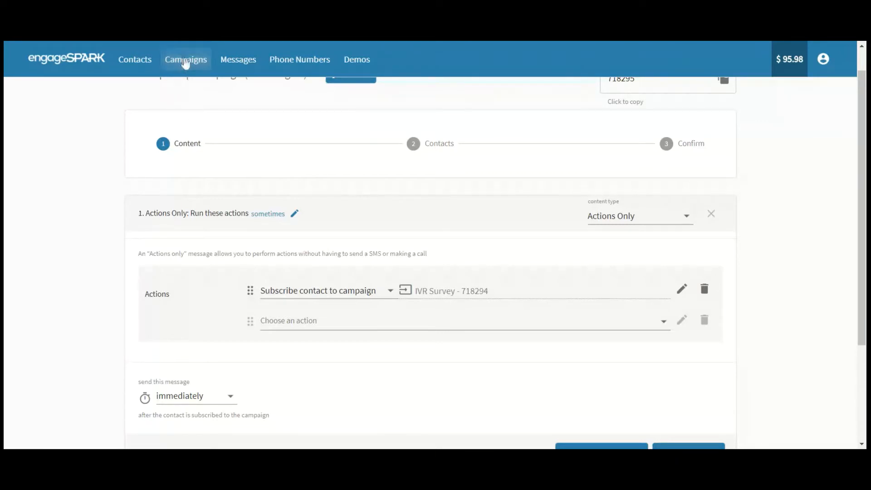
Edit IVR Survey, keep question 1 Actions Only, and view its Update contact (Picked Up Call Back) settings.
left_click(185, 63)
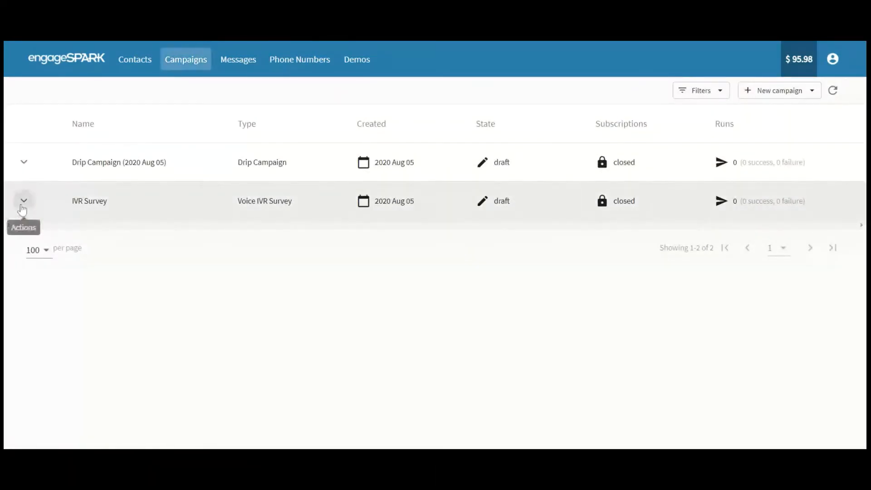
left_click(24, 201)
left_click(50, 201)
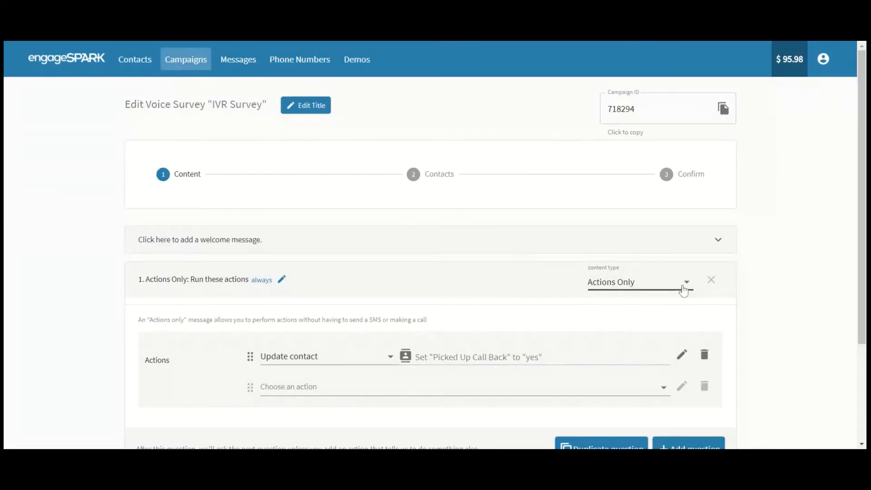
left_click(684, 284)
left_click(672, 285)
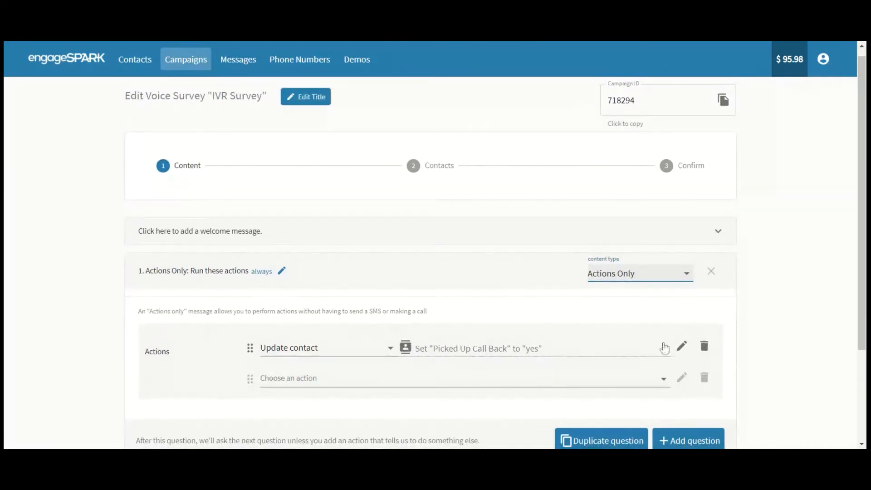
left_click(681, 346)
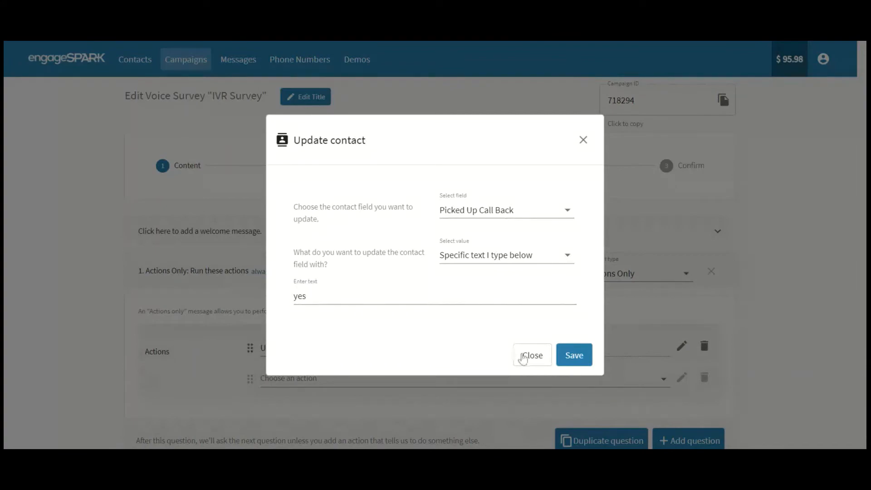
Close the Update contact settings unchanged and return to the Campaigns list.
left_click(523, 355)
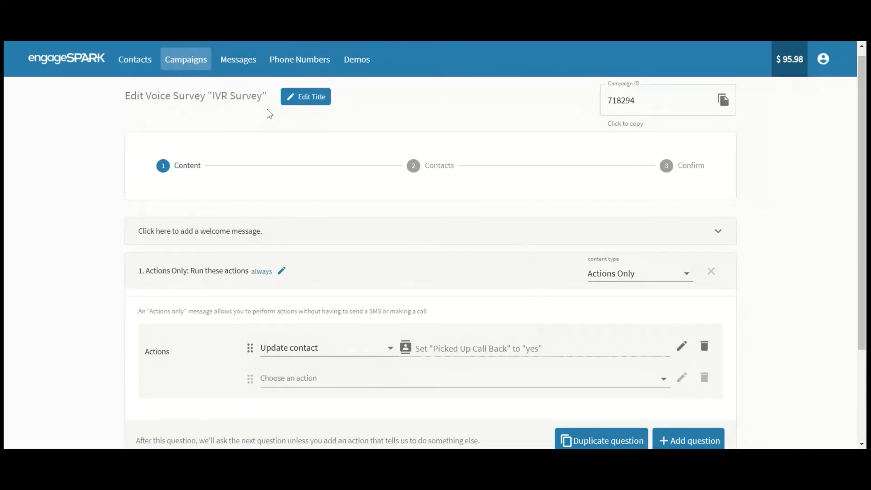
left_click(191, 62)
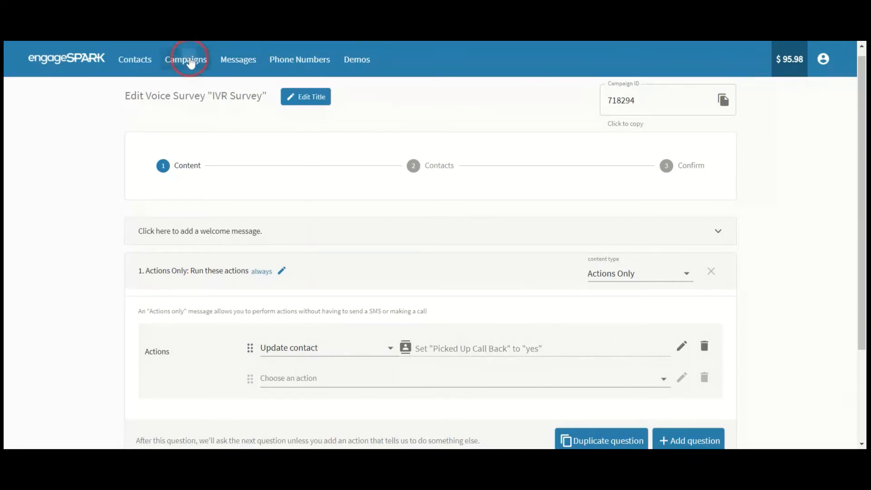
Reopen Drip Campaign (2020 Aug 05) and view message 1's run conditions without changing them.
left_click(23, 161)
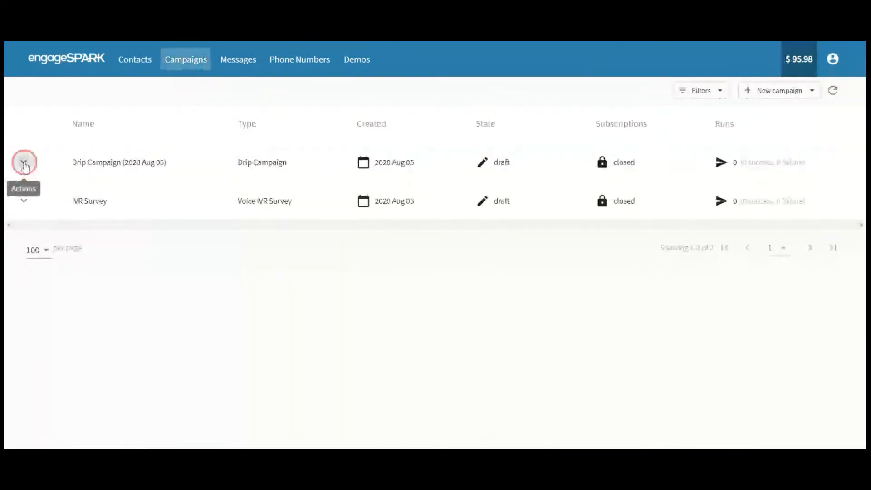
left_click(34, 162)
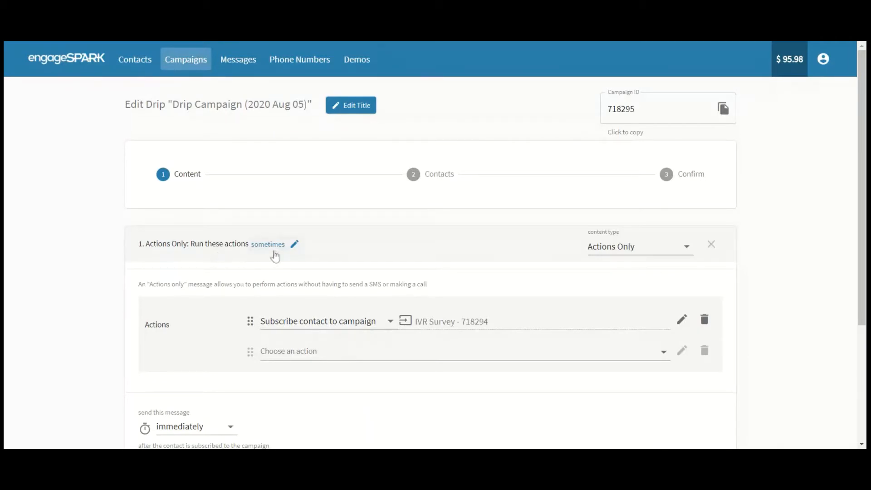
left_click(276, 245)
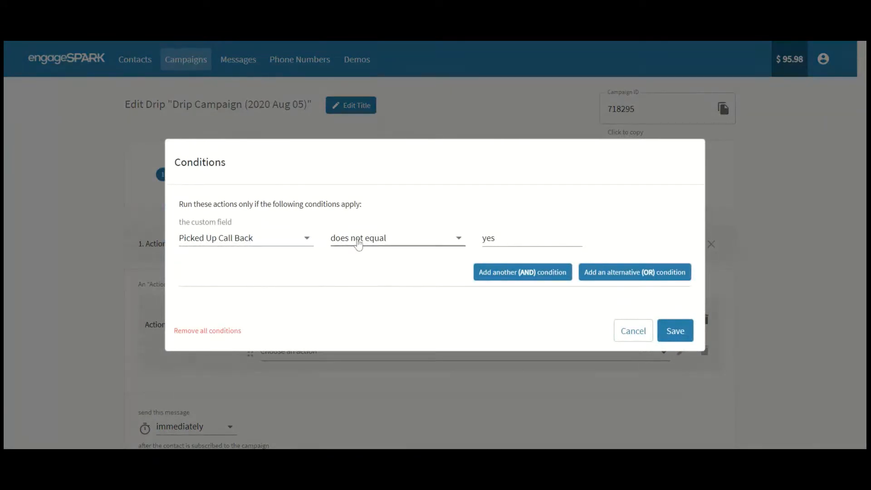
left_click(623, 334)
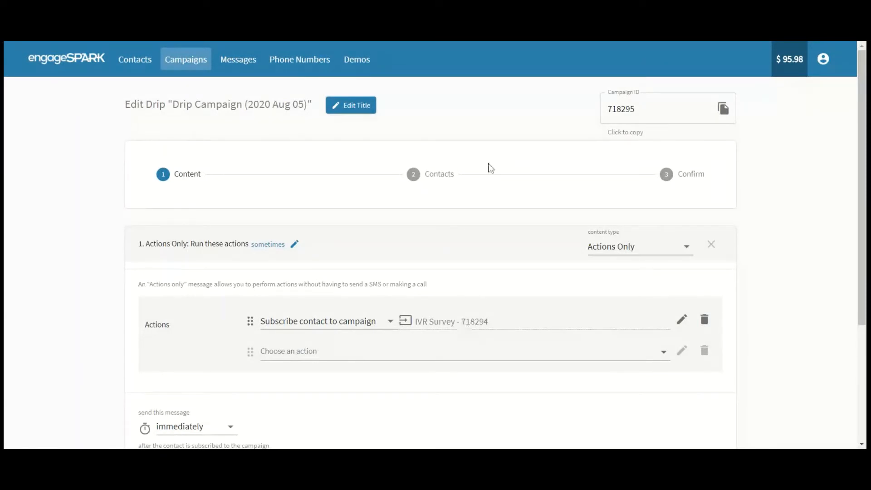
Remove all conditions from message 1 so the IVR Survey subscription always runs.
scroll(495, 173, "down", 1)
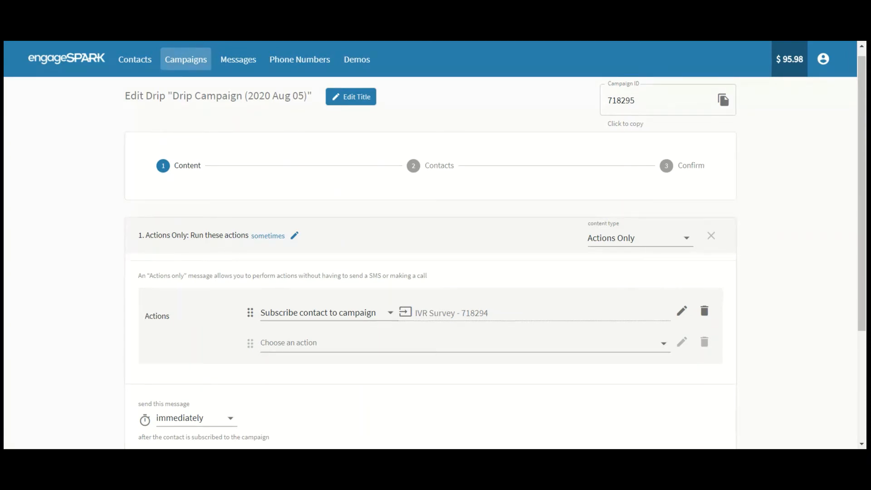
scroll(758, 233, "down", 2)
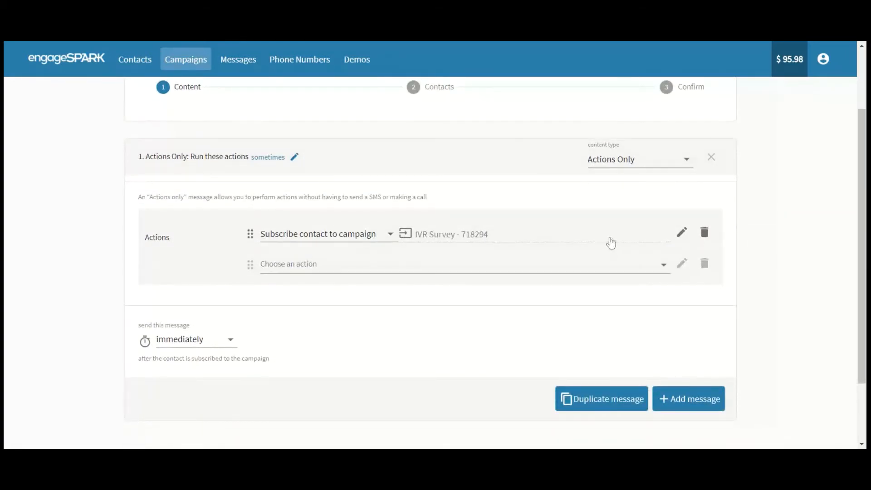
left_click(295, 156)
left_click(221, 331)
Add an Actions Only message 2 with the action End campaign for contact.
left_click(682, 401)
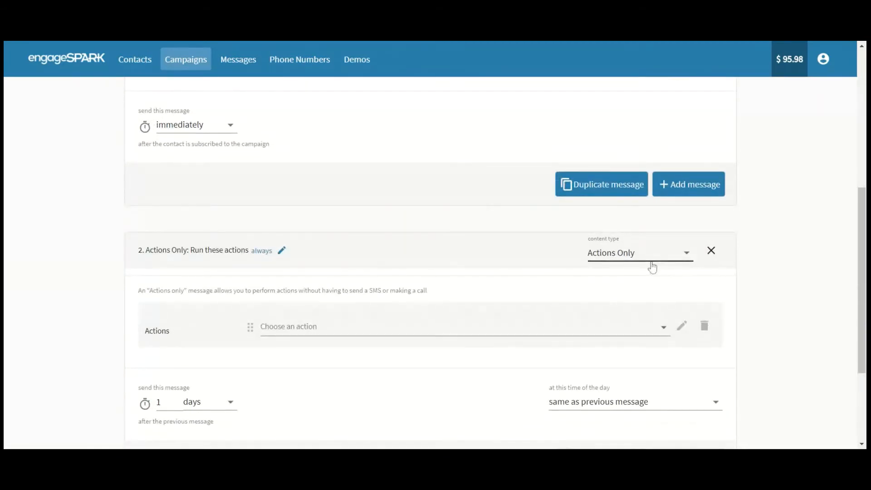
left_click(503, 335)
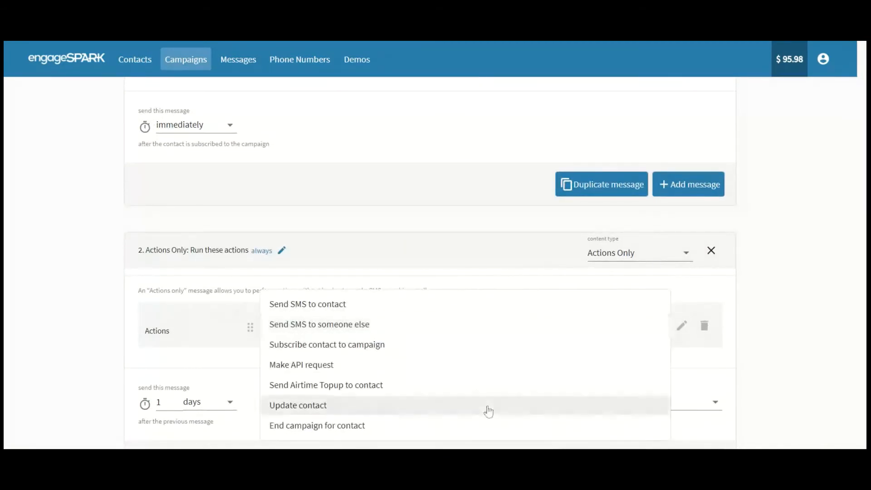
left_click(477, 426)
left_click(106, 367)
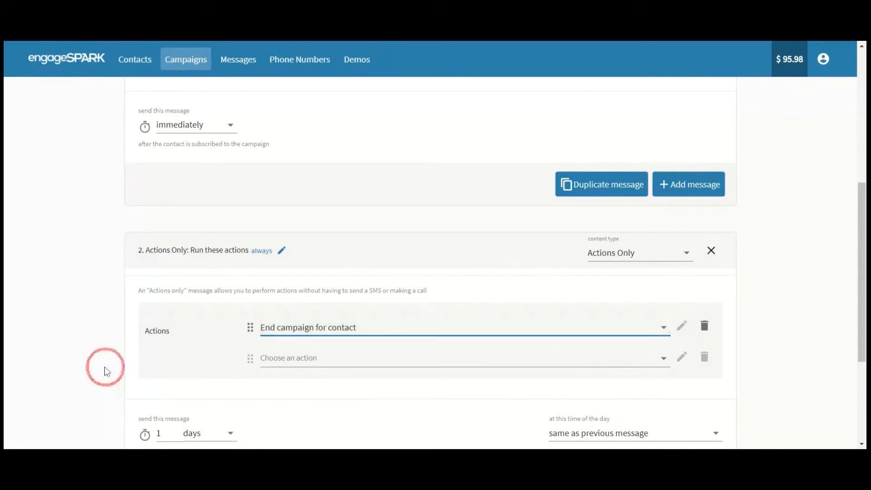
scroll(105, 368, "down", 1)
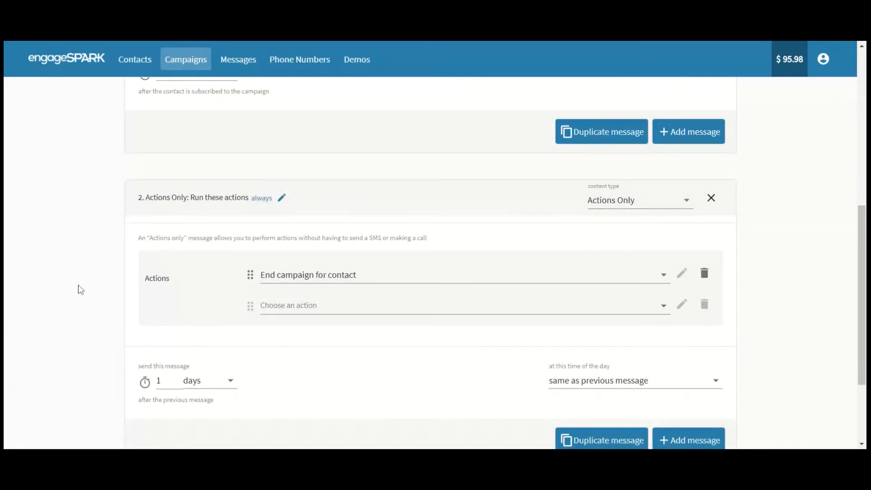
scroll(79, 289, "up", 7)
scroll(79, 289, "up", 1)
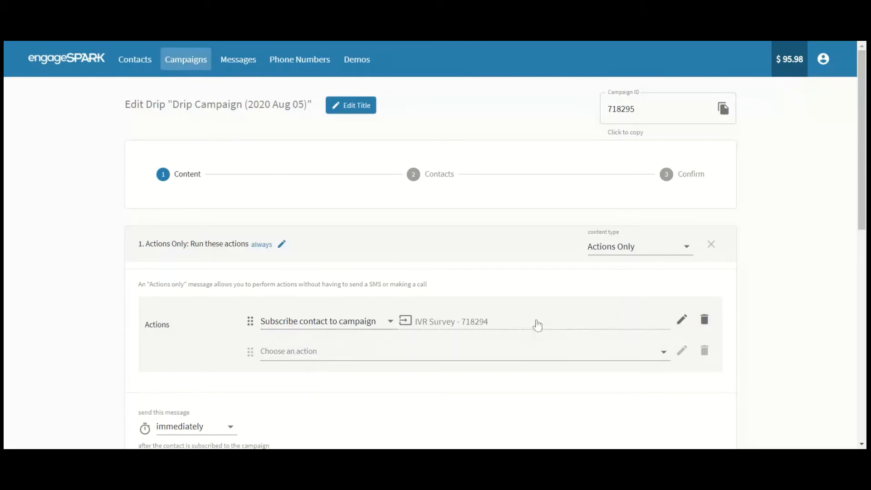
scroll(470, 255, "down", 1)
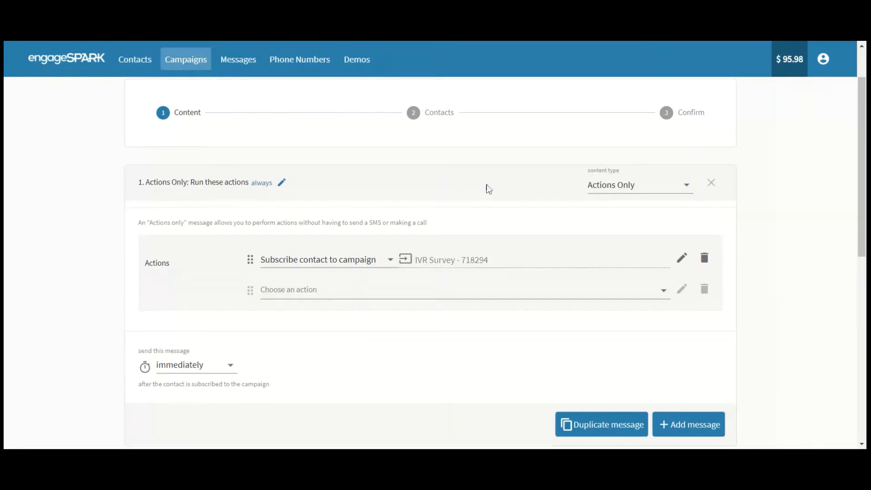
scroll(487, 186, "down", 1)
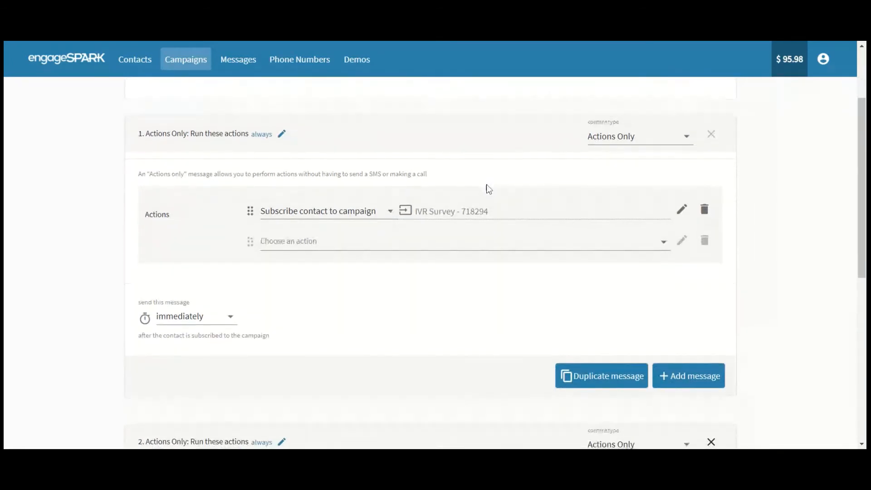
scroll(487, 185, "down", 6)
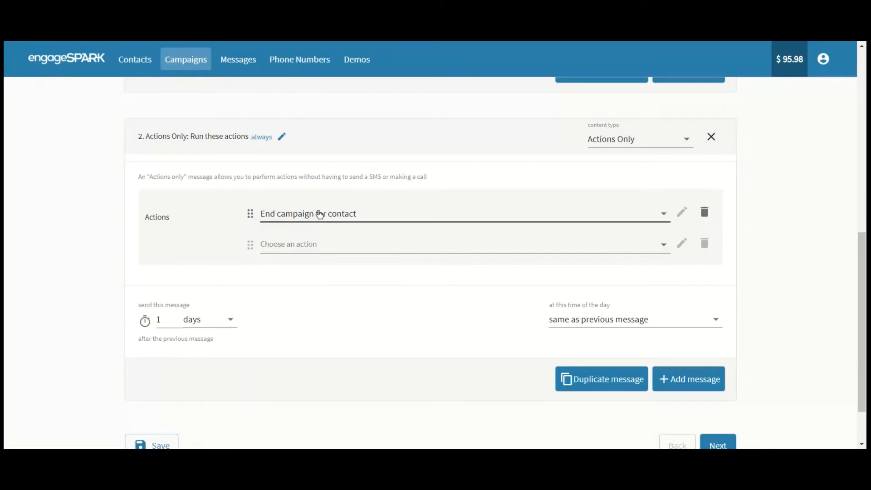
scroll(53, 156, "up", 5)
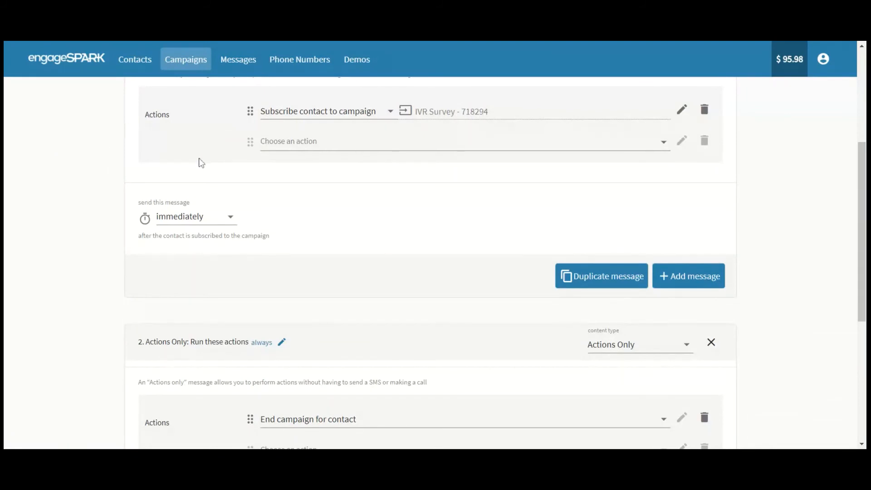
scroll(68, 161, "up", 3)
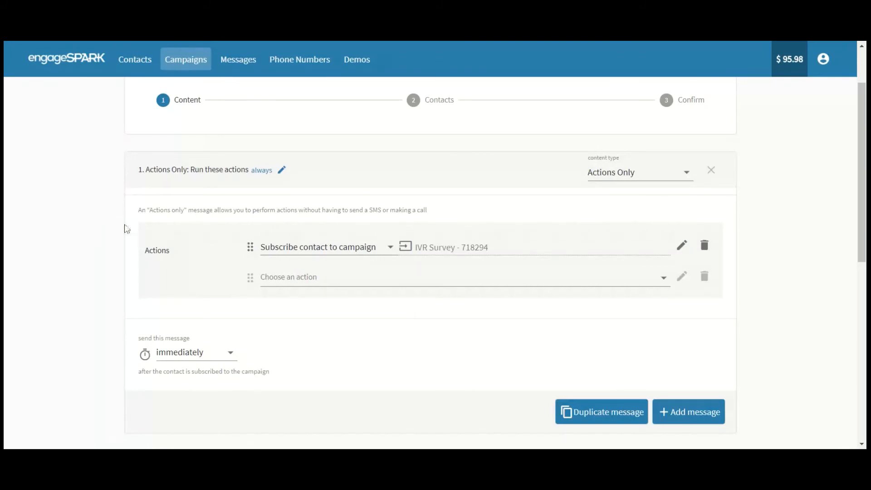
Change message 2's delay from 1 day to 5 hours after the previous message.
scroll(109, 231, "down", 2)
scroll(109, 232, "down", 1)
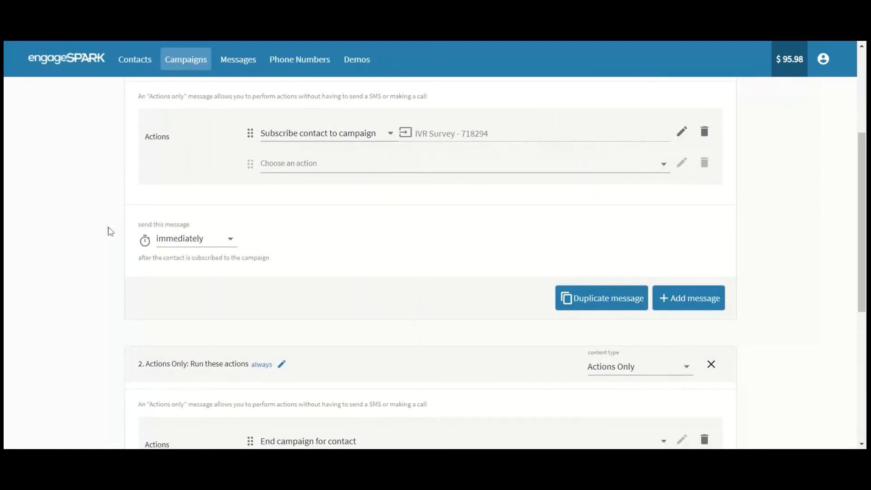
scroll(110, 232, "down", 3)
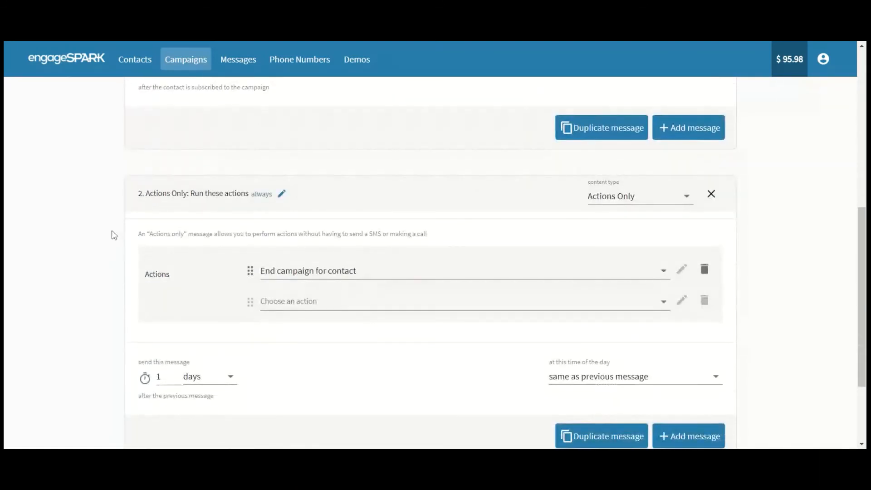
scroll(113, 235, "down", 1)
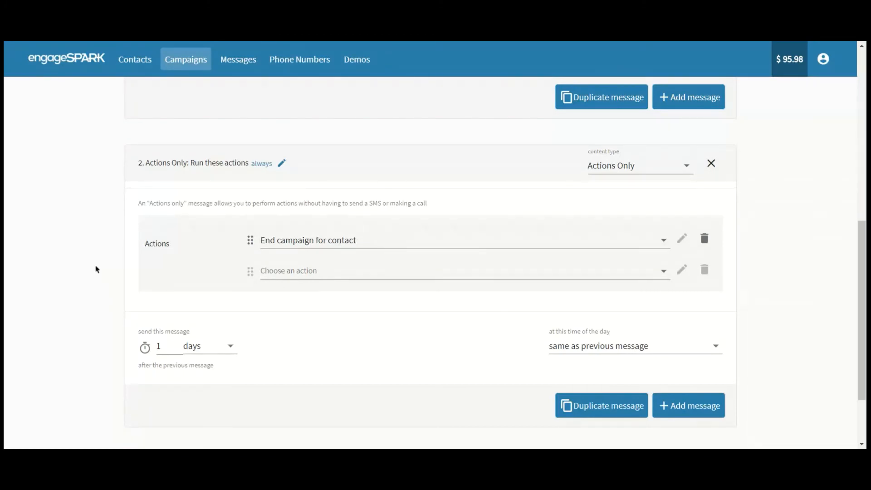
scroll(96, 270, "up", 5)
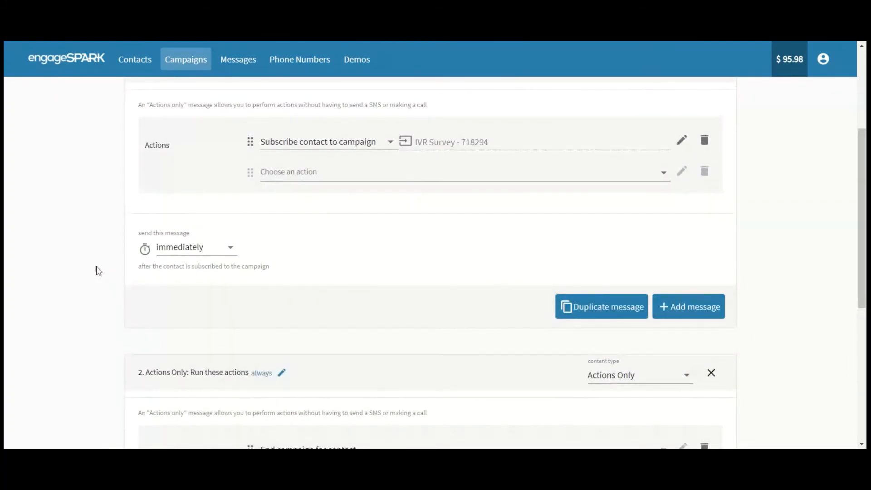
scroll(96, 269, "up", 1)
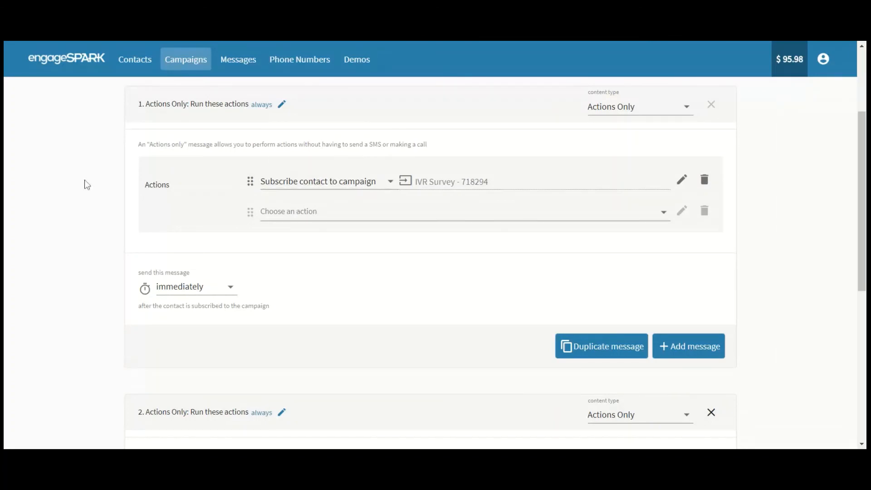
scroll(87, 184, "down", 3)
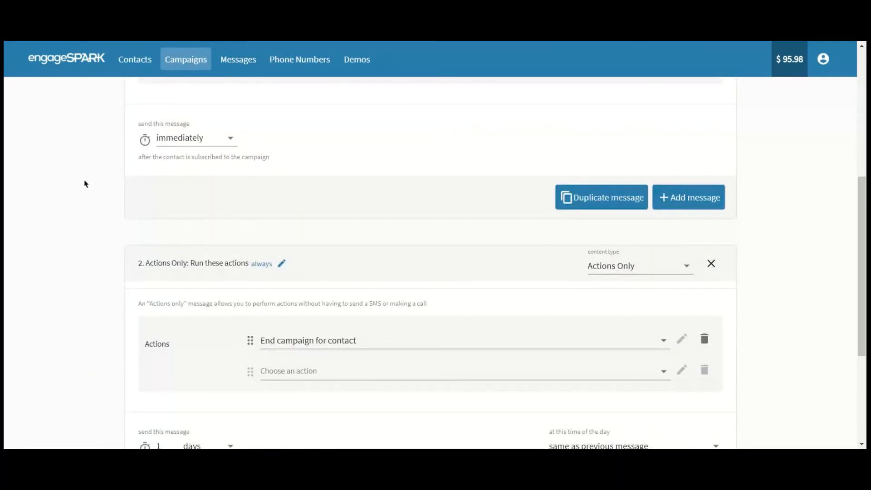
scroll(86, 184, "down", 1)
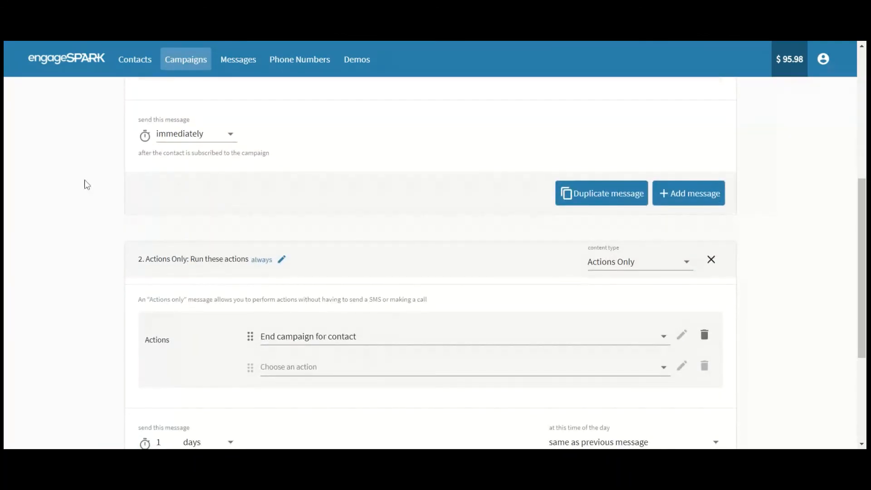
scroll(86, 184, "down", 2)
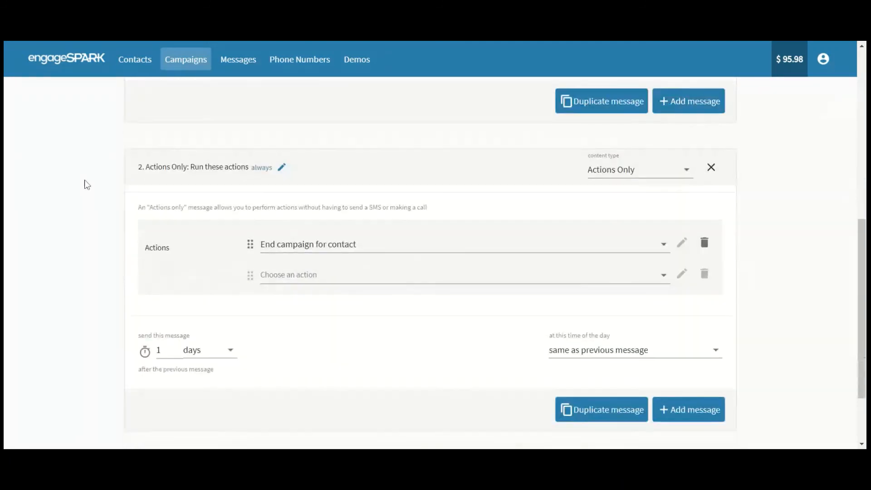
left_click(221, 359)
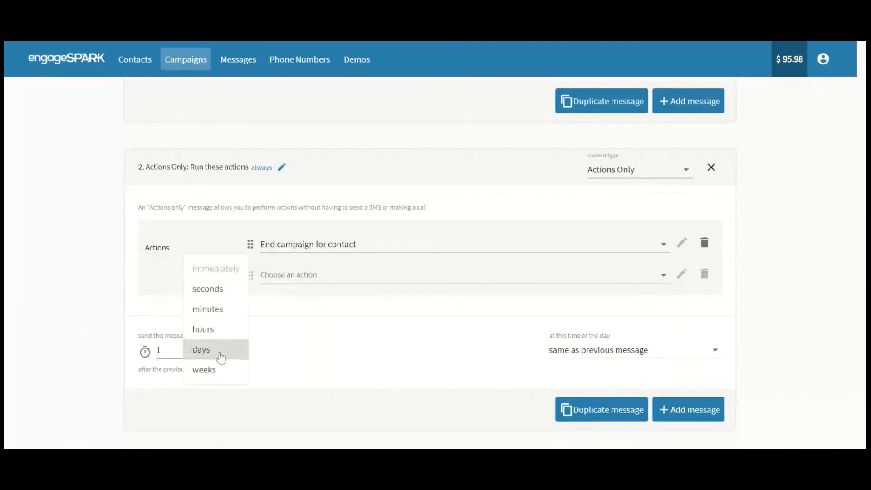
left_click(218, 330)
double_click(161, 352)
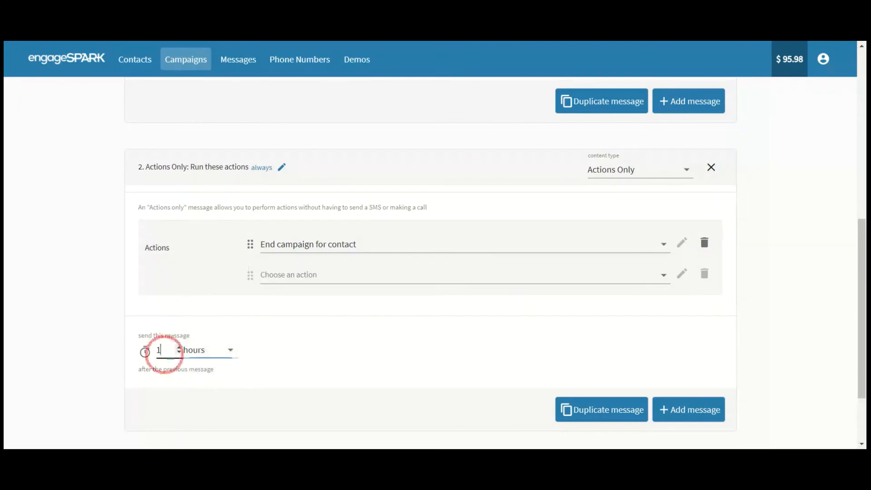
type("5")
left_click(102, 338)
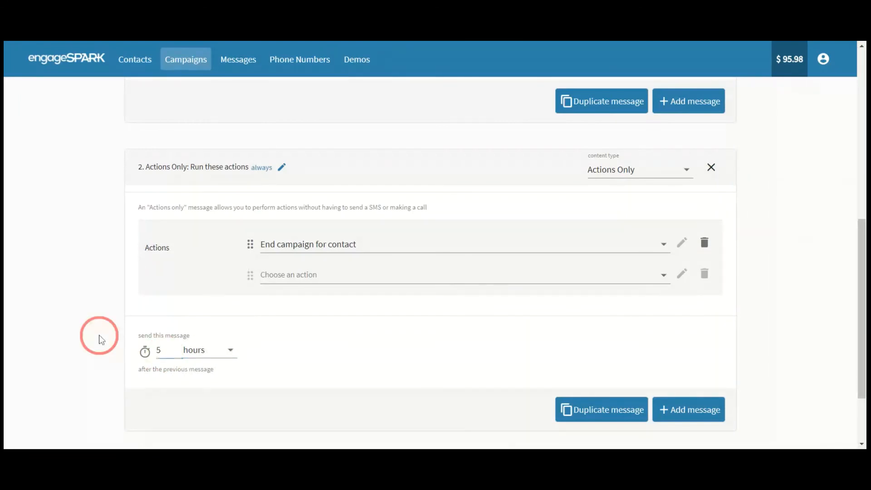